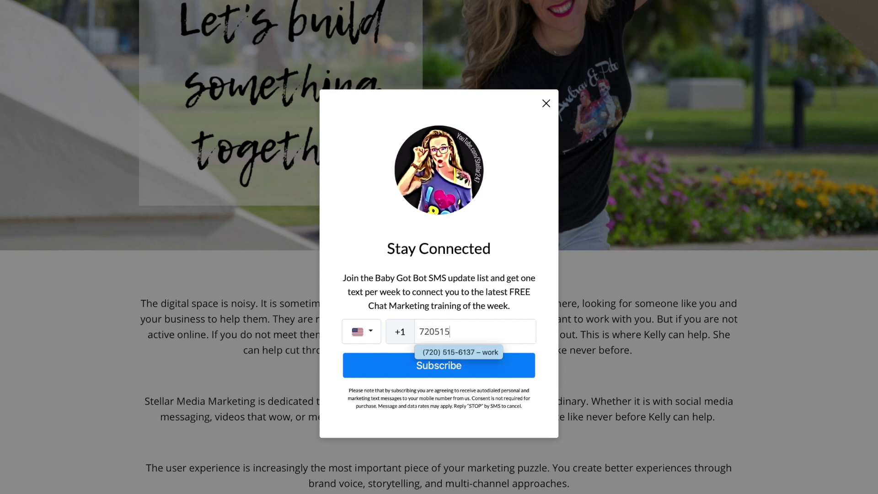
# Step: Finish entering the phone number in the SMS popup, subscribe, and dismiss the thank-you popup
pyautogui.click(450, 327)
pyautogui.write('6137')
pyautogui.click(445, 367)
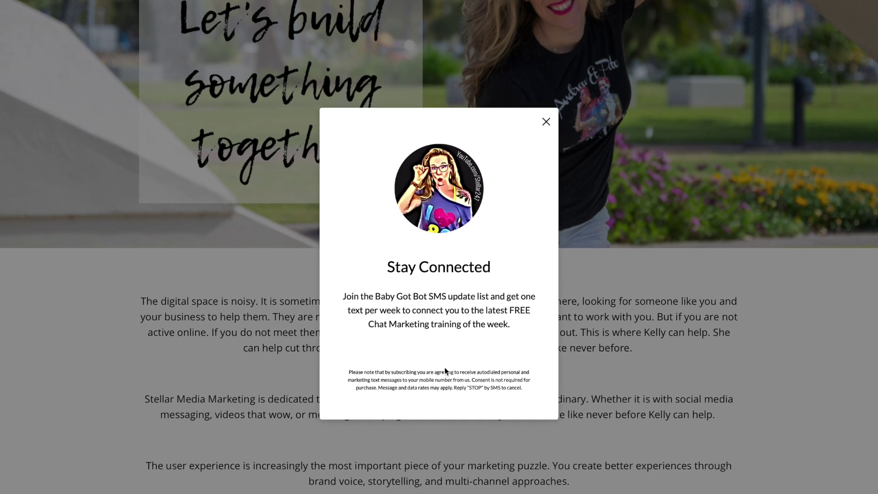
pyautogui.click(547, 219)
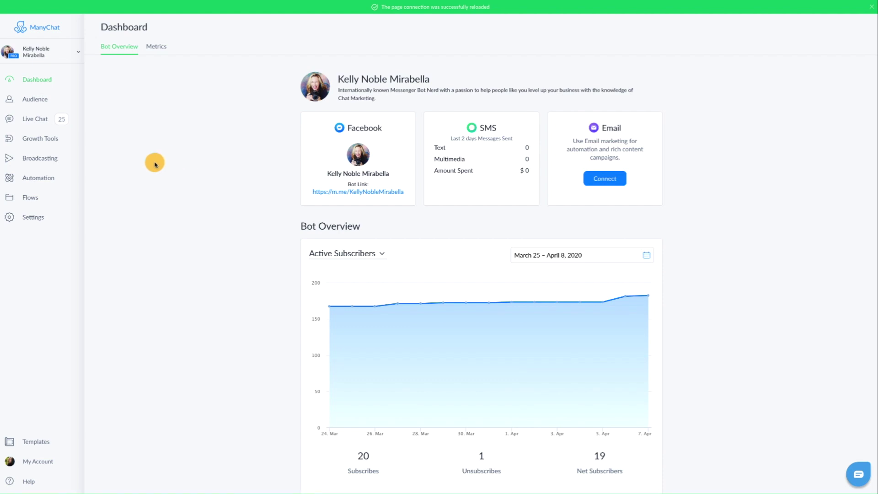
# Step: Open Bot Settings at the SMS tab to confirm SMS messages are enabled
pyautogui.click(30, 219)
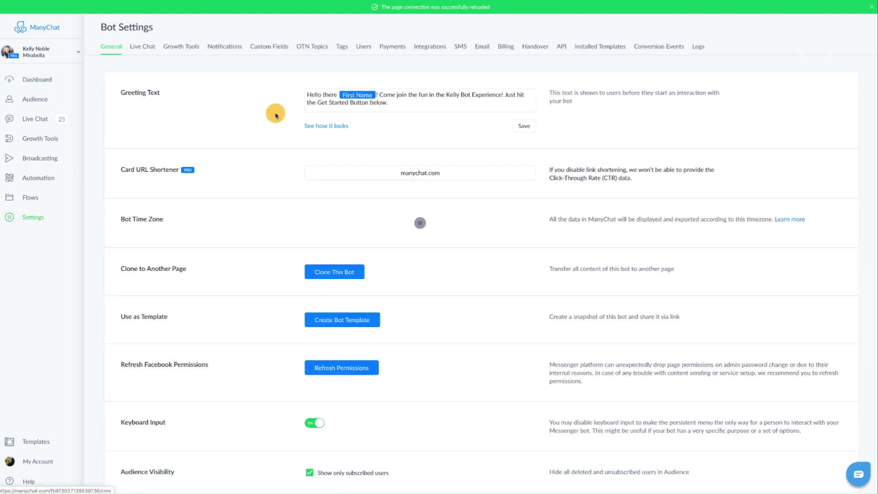
pyautogui.click(461, 48)
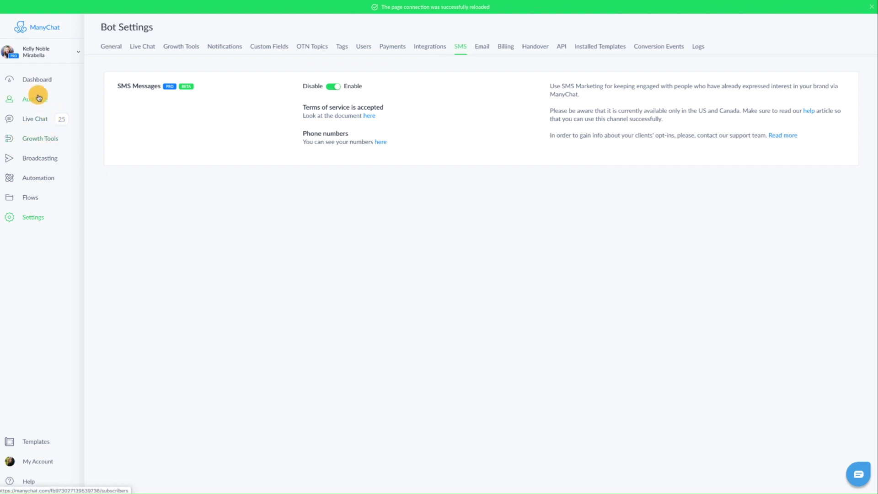
# Step: Go to Growth Tools and start creating a new growth tool
pyautogui.click(36, 139)
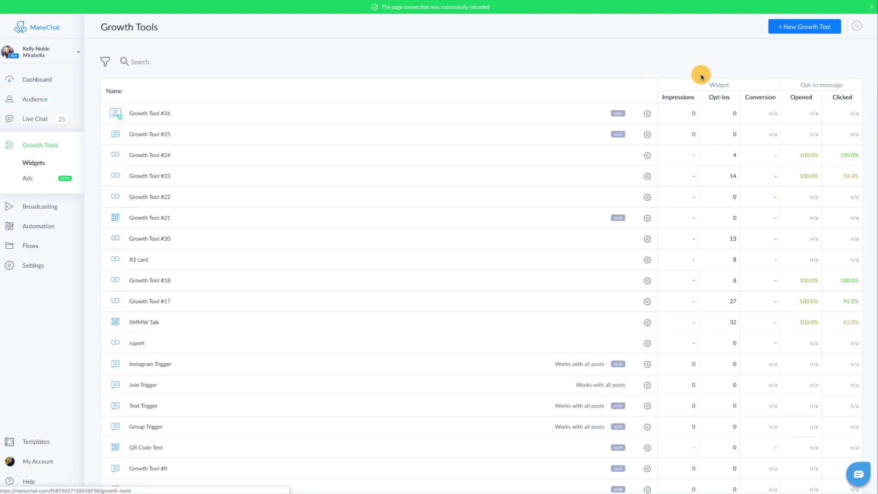
pyautogui.click(787, 28)
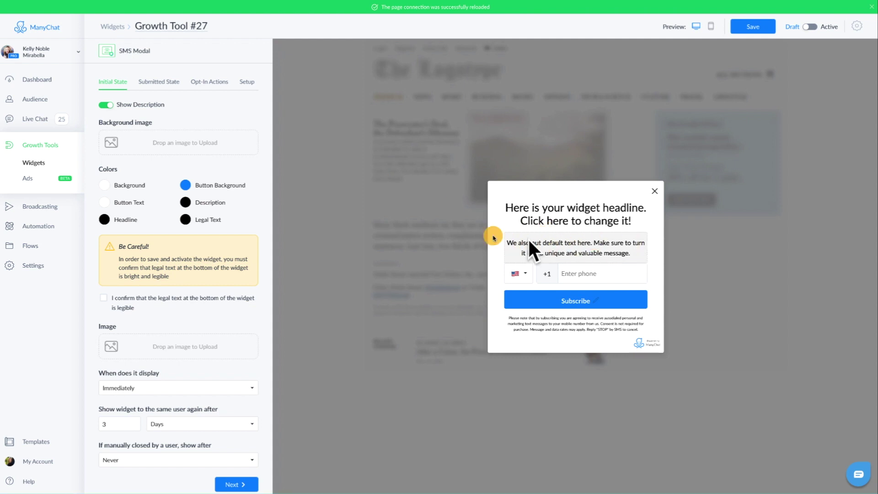
pyautogui.scroll(-1, 105, 111)
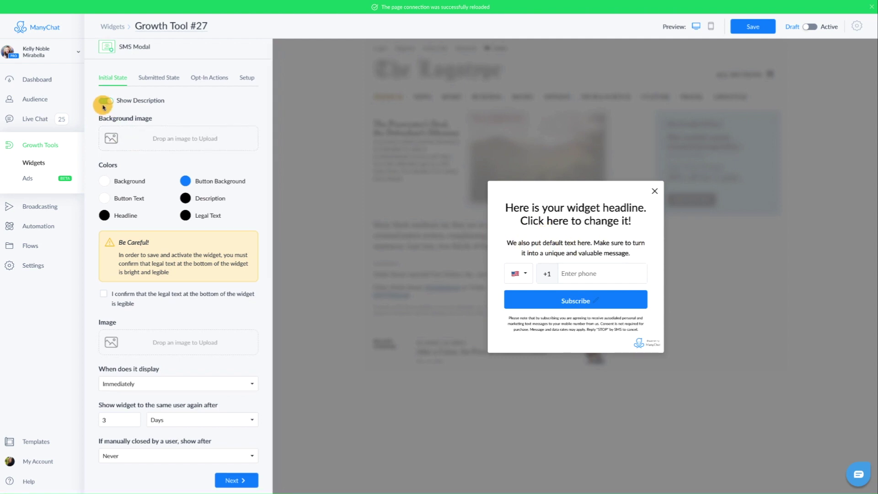
pyautogui.click(104, 102)
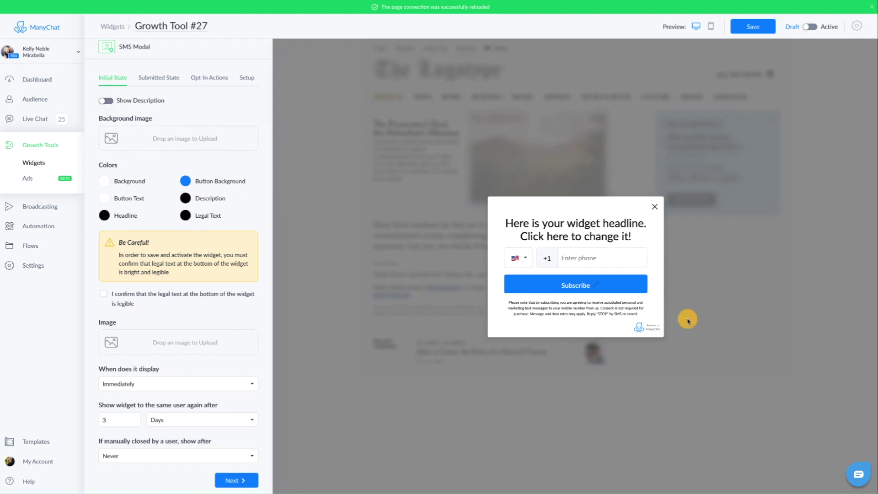
pyautogui.click(109, 103)
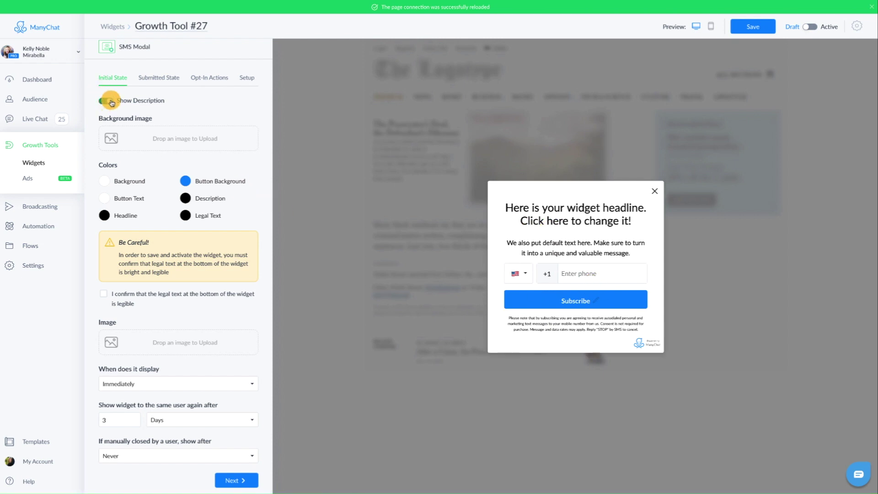
# Step: Try pink, purple, light blue and yellow backgrounds, settling on amber for the SMS popup
pyautogui.click(108, 184)
pyautogui.click(100, 237)
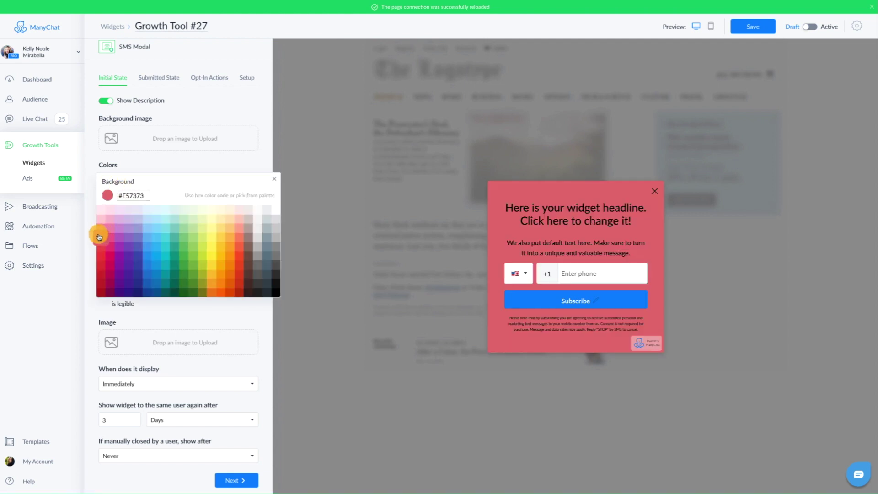
pyautogui.click(121, 240)
pyautogui.click(154, 261)
pyautogui.click(211, 270)
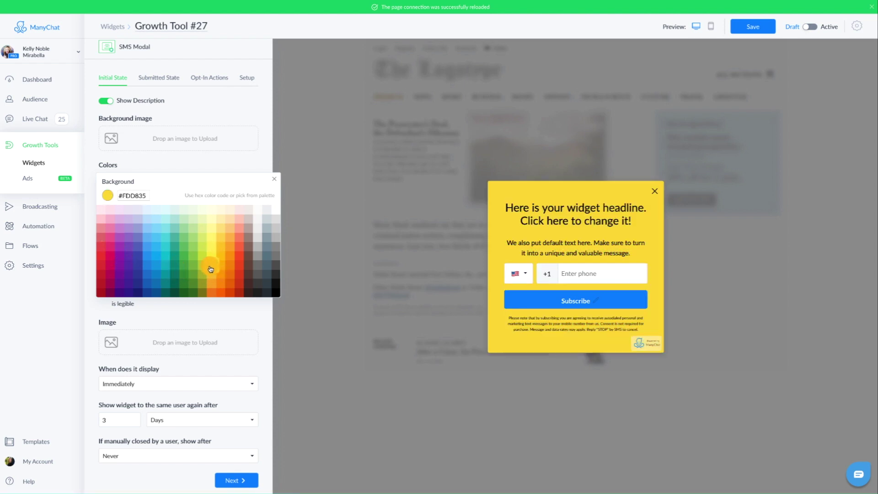
pyautogui.click(210, 280)
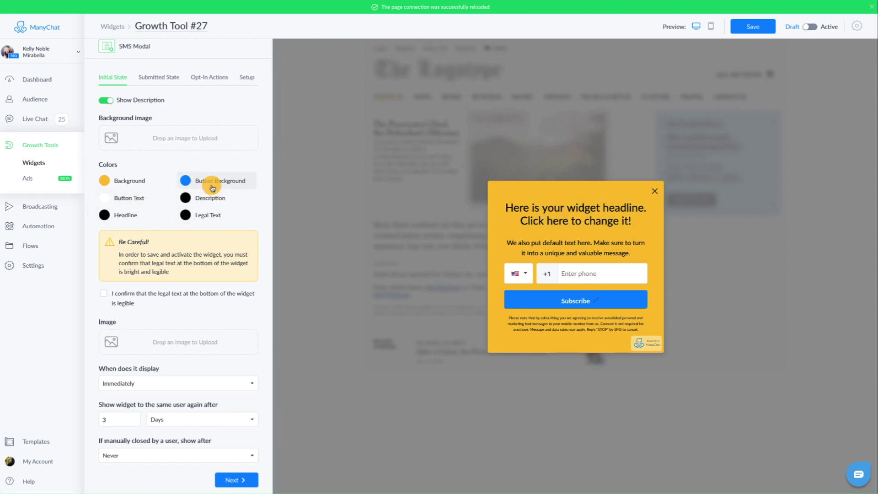
pyautogui.scroll(-1, 151, 202)
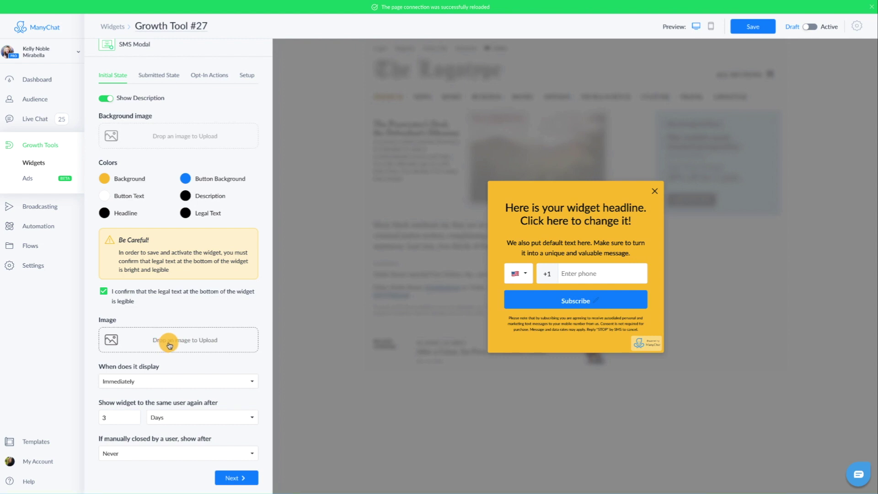
# Step: Add a cat image to the popup, then remove it so the popup has no image
pyautogui.click(196, 343)
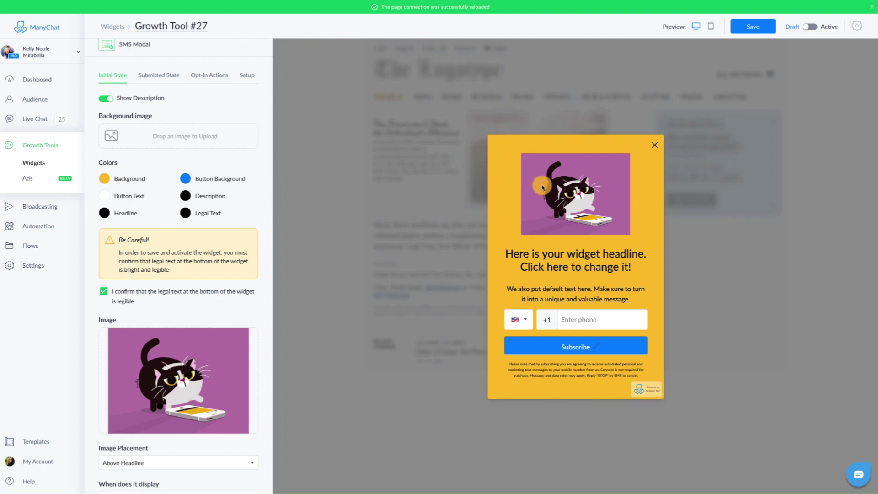
pyautogui.click(247, 331)
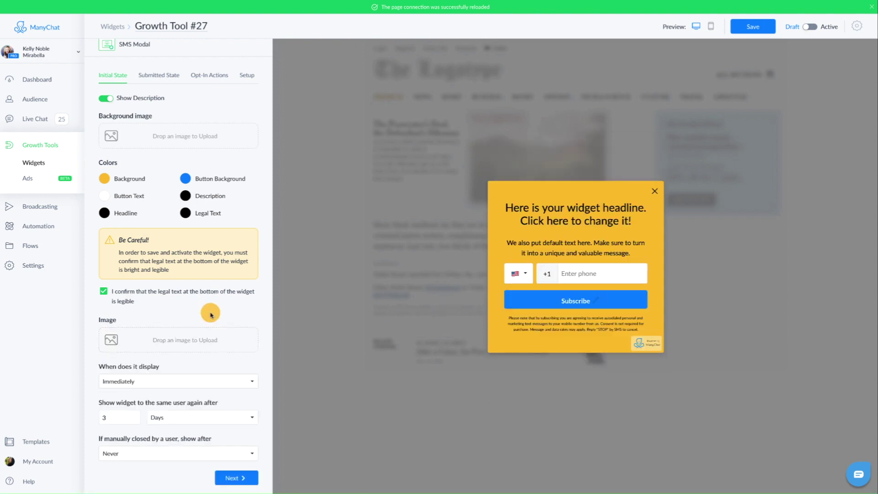
# Step: Set the popup's display timing to 'Seconds have passed' with a 30-second delay
pyautogui.click(155, 383)
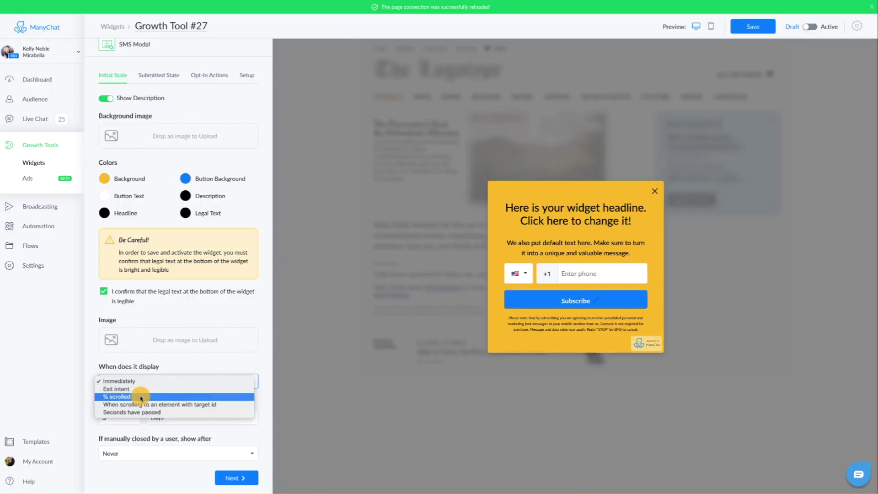
pyautogui.press('Escape')
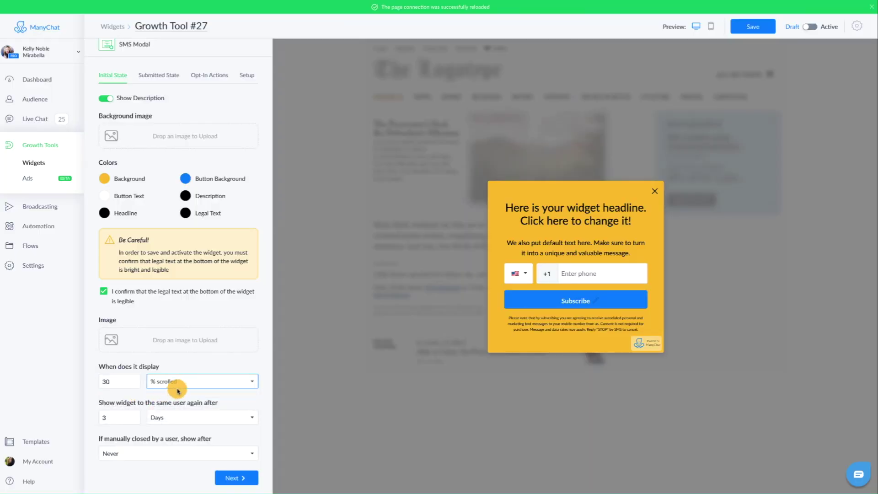
pyautogui.click(177, 382)
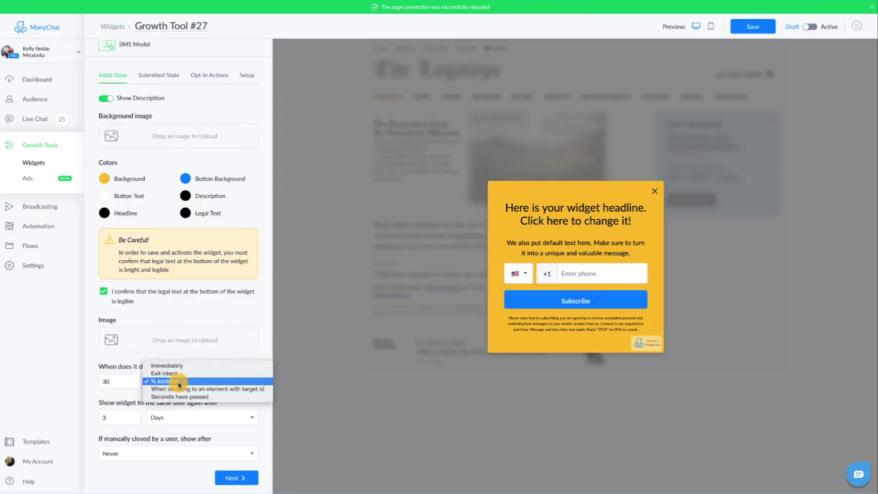
pyautogui.click(233, 400)
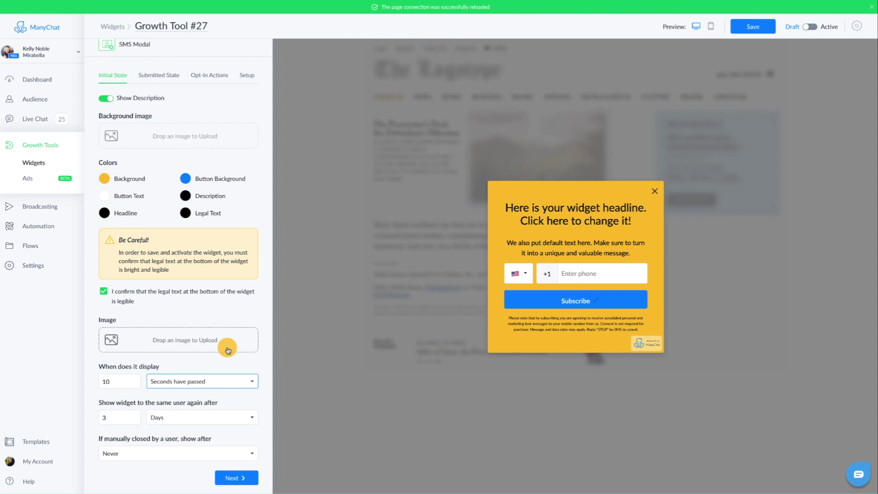
pyautogui.click(202, 381)
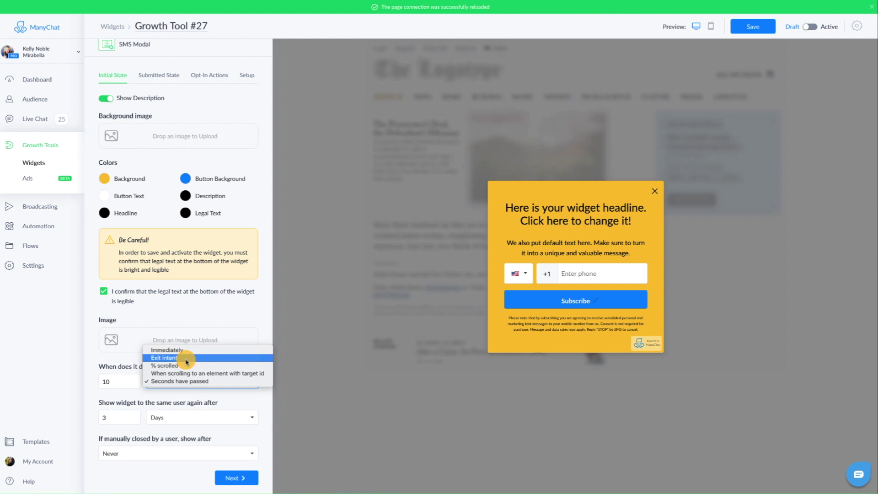
pyautogui.click(163, 382)
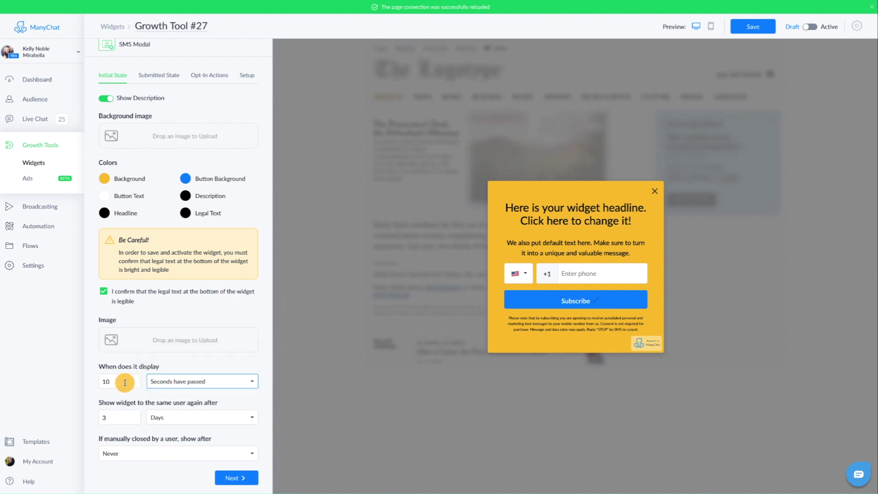
pyautogui.click(125, 383)
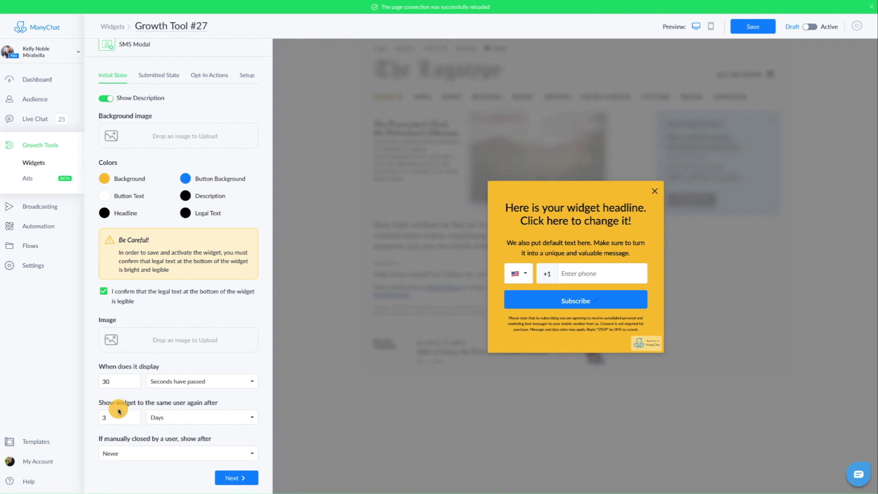
# Step: Keep the repeat interval at 3 days and measure the manual-close reappearance delay in Days
pyautogui.click(163, 417)
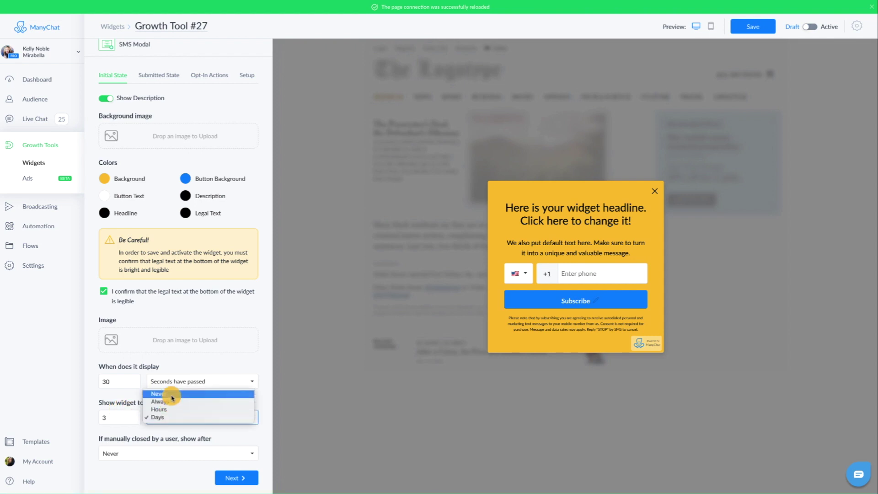
pyautogui.click(169, 402)
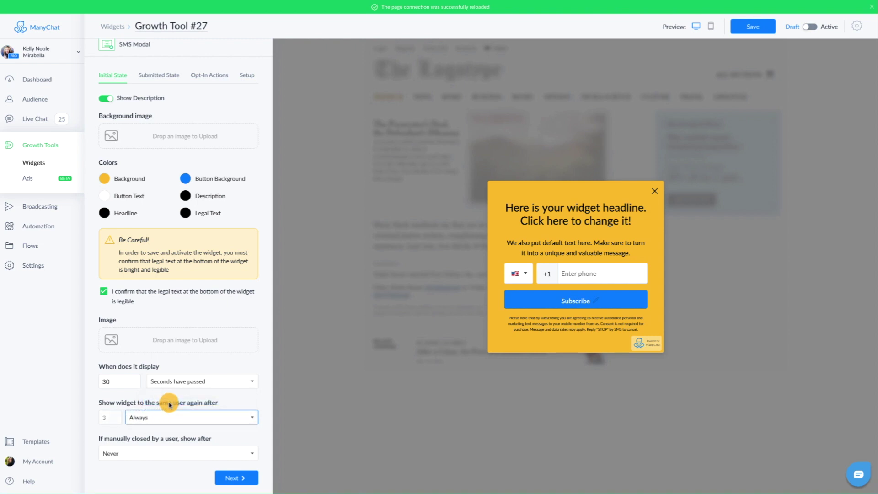
pyautogui.click(149, 415)
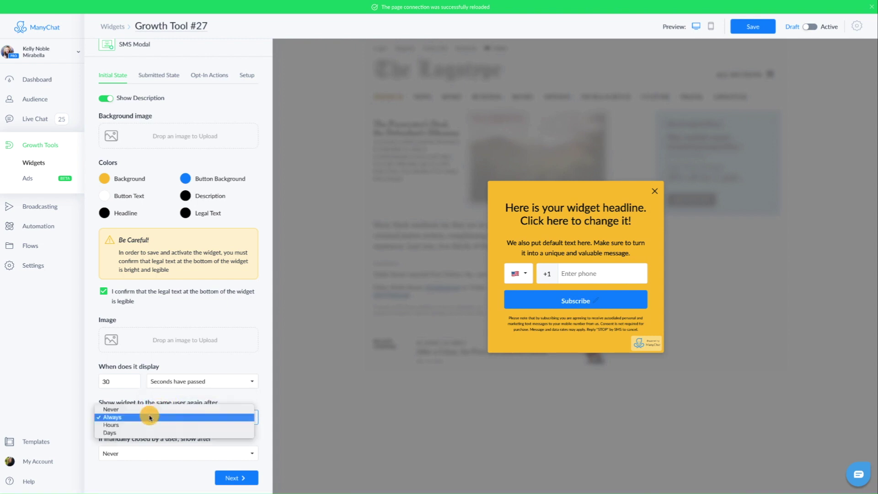
pyautogui.click(143, 433)
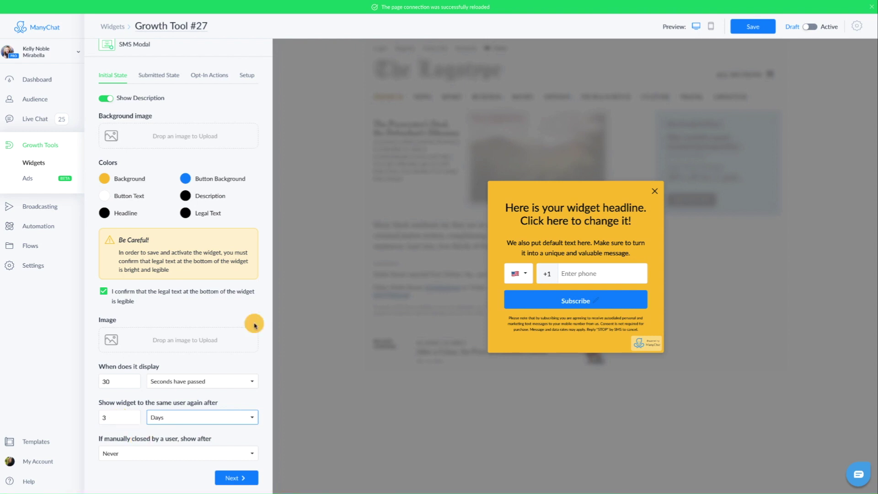
pyautogui.click(146, 459)
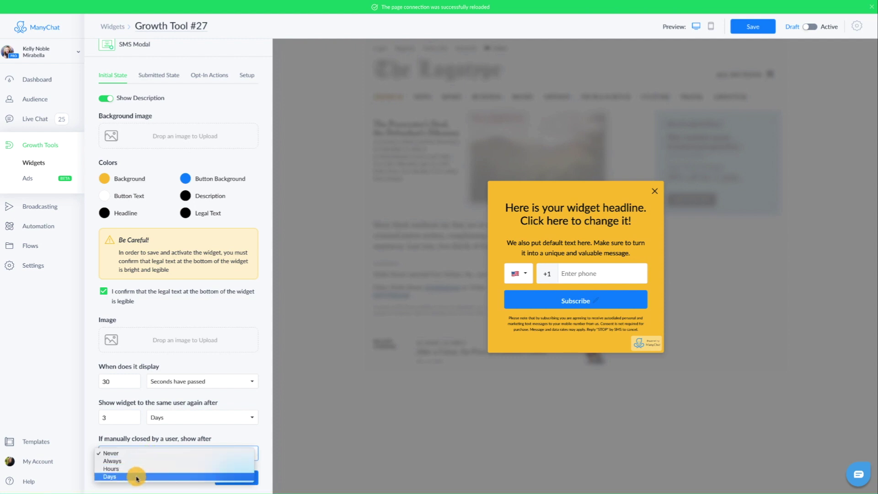
pyautogui.click(135, 477)
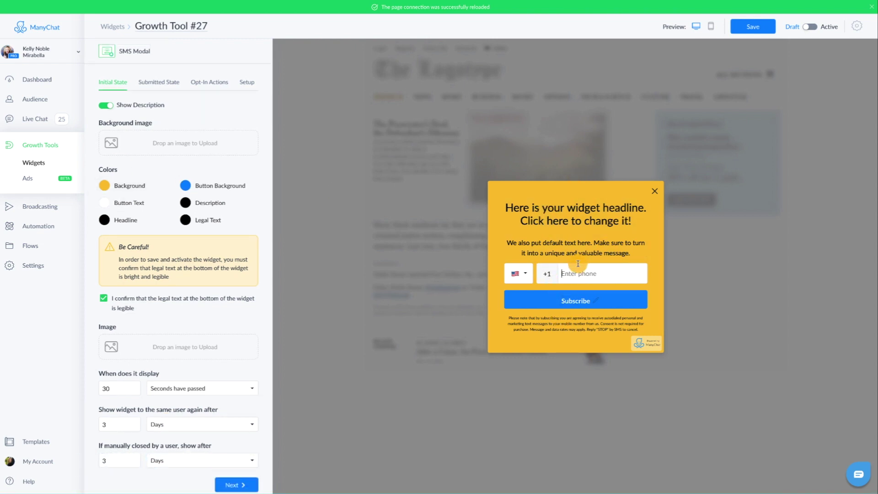
# Step: Retitle the form 'Join our SMS List' with description 'Stay up with all the cool cats and kittens via Text'
pyautogui.click(564, 213)
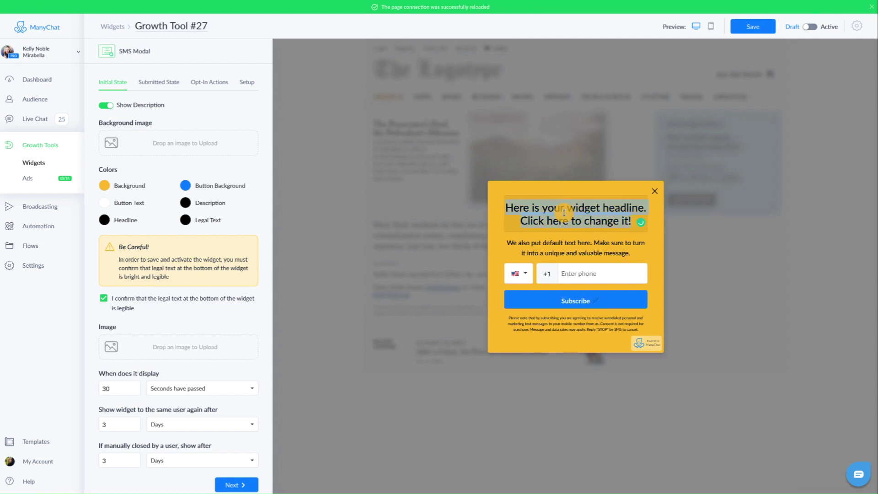
pyautogui.write('Join our SMS List')
pyautogui.click(573, 239)
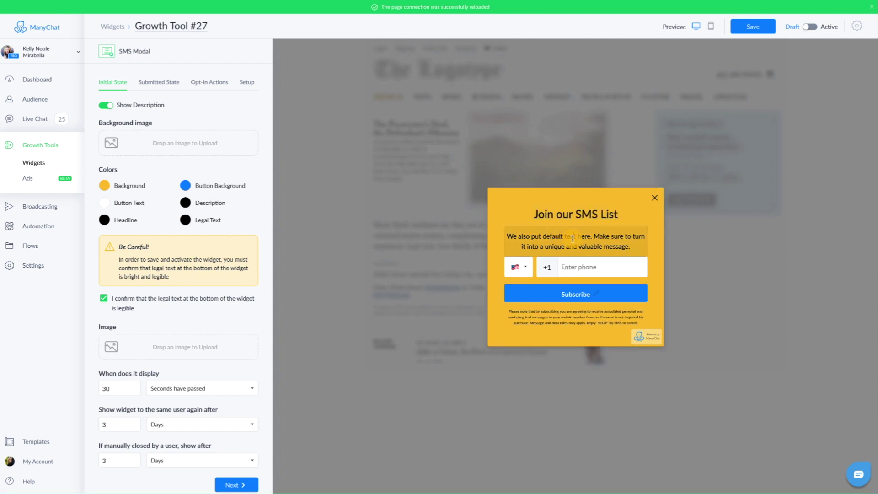
pyautogui.doubleClick(571, 239)
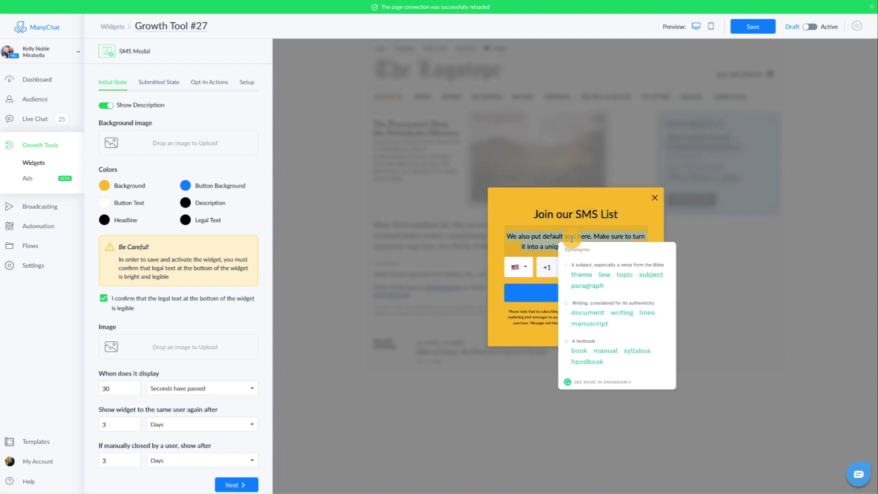
pyautogui.write('Stay up with all the cool cats and kittens via Text')
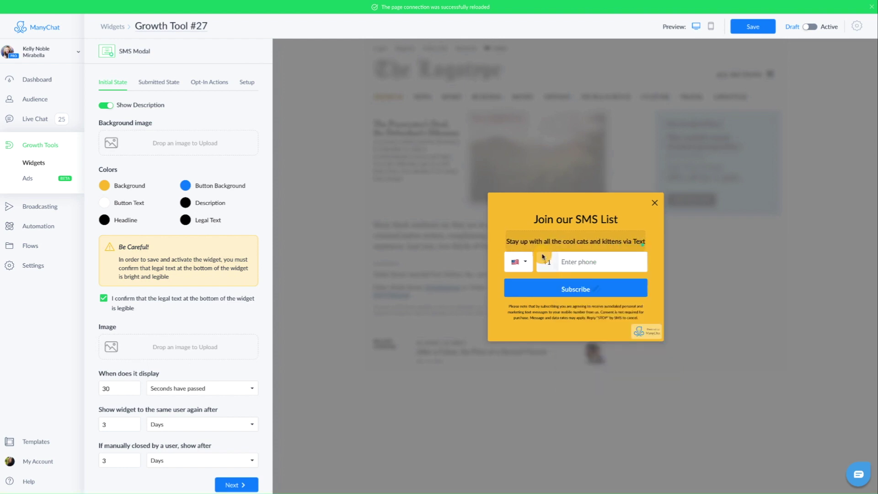
# Step: Keep the US +1 country code and relabel the Subscribe button 'Join'
pyautogui.click(526, 261)
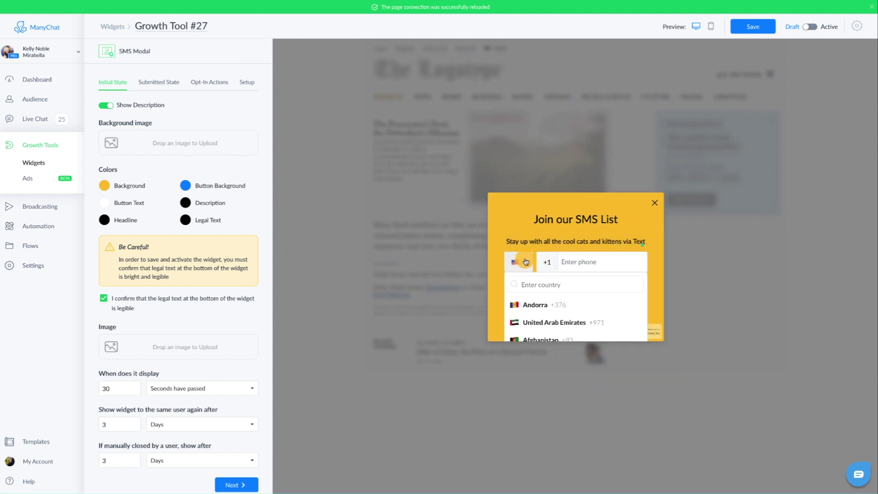
pyautogui.scroll(-5, 558, 312)
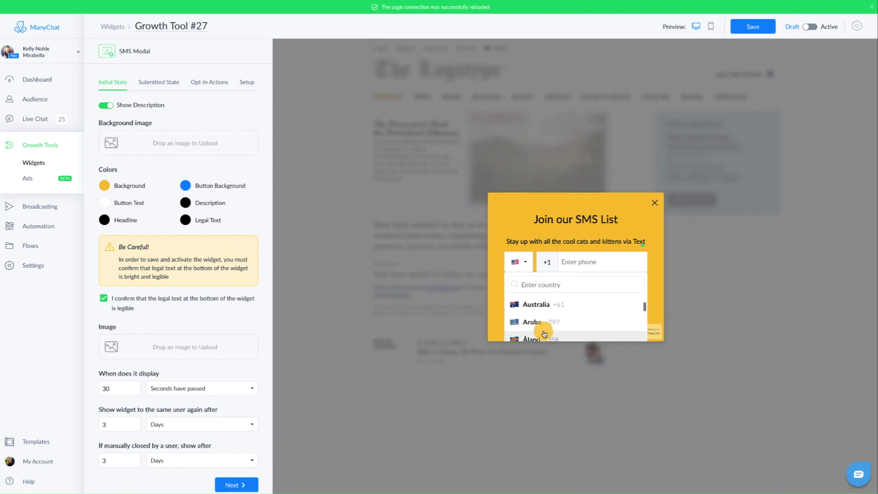
pyautogui.click(577, 261)
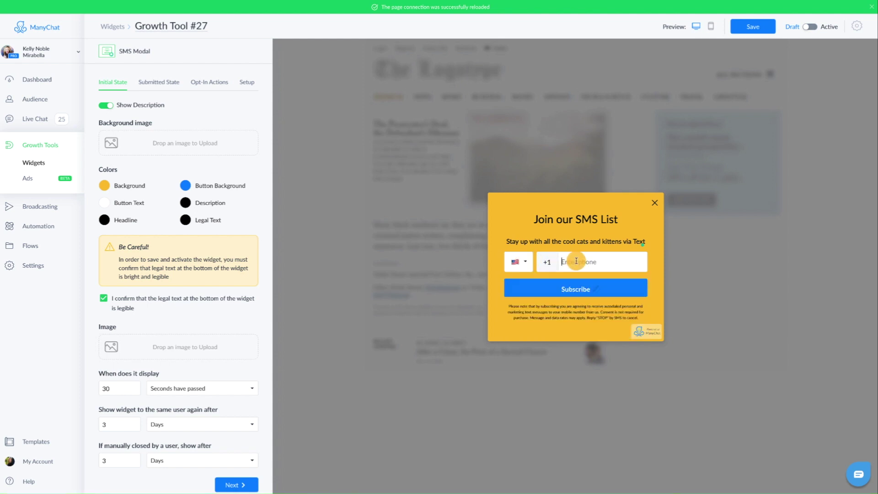
pyautogui.doubleClick(572, 288)
pyautogui.write('Join')
pyautogui.press('BackSpace')
pyautogui.press('BackSpace')
pyautogui.press('BackSpace')
pyautogui.press('BackSpace')
pyautogui.write('Join')
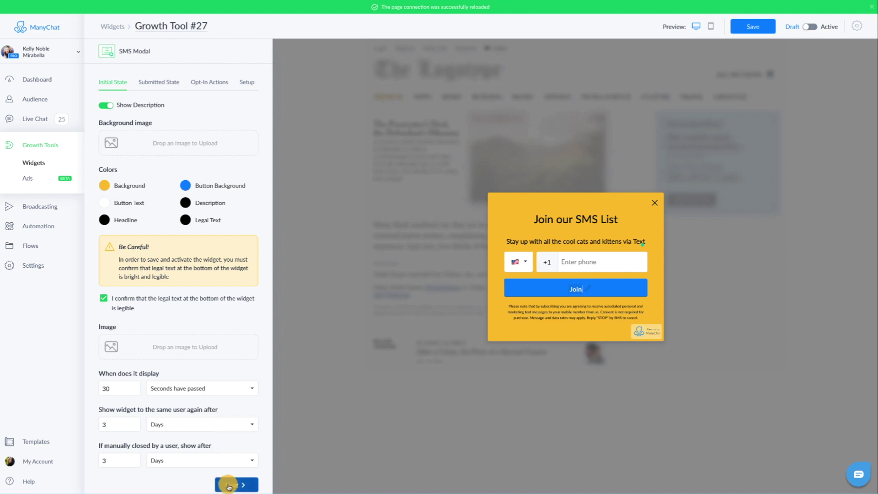
pyautogui.click(231, 484)
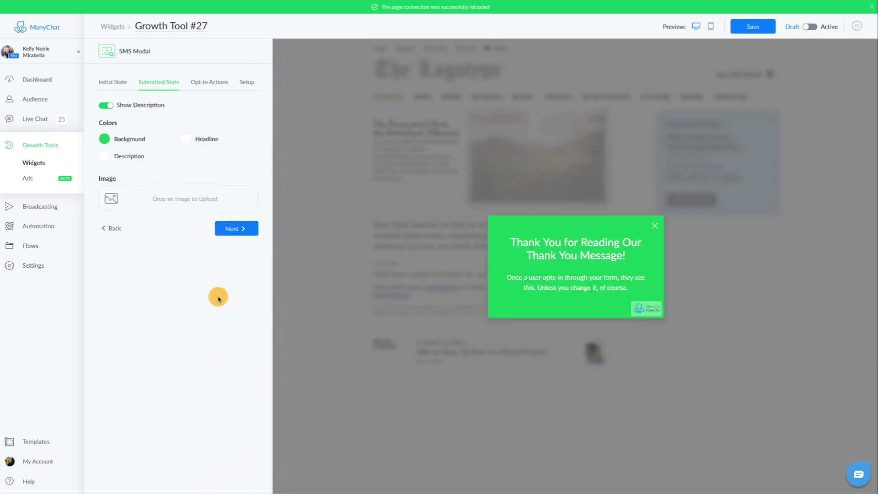
# Step: Give the thank-you state a crimson background, keeping its description visible
pyautogui.click(106, 107)
pyautogui.click(108, 108)
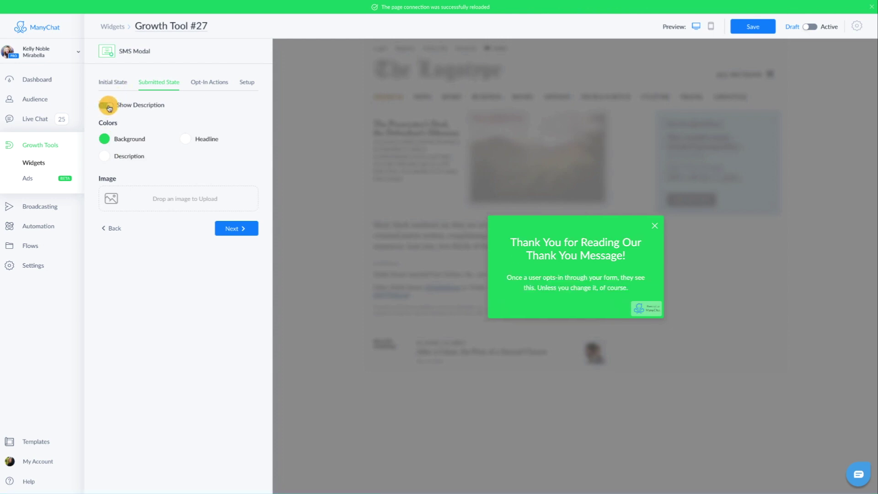
pyautogui.click(105, 138)
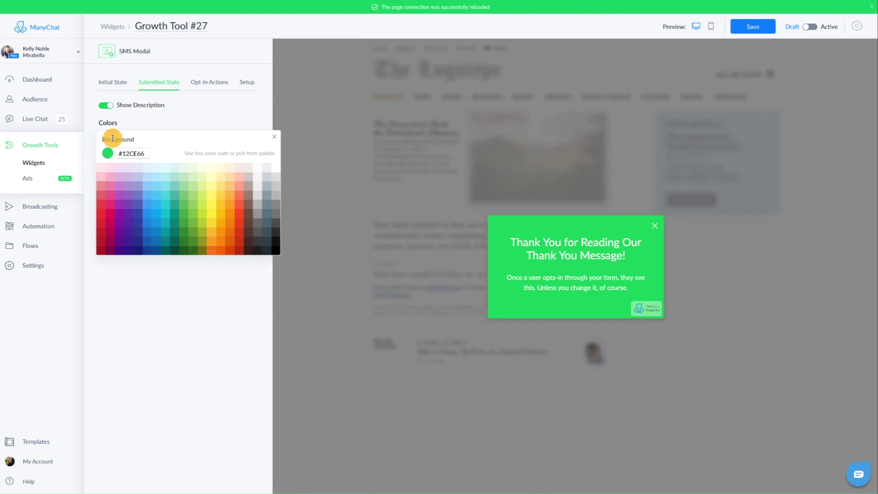
pyautogui.click(117, 210)
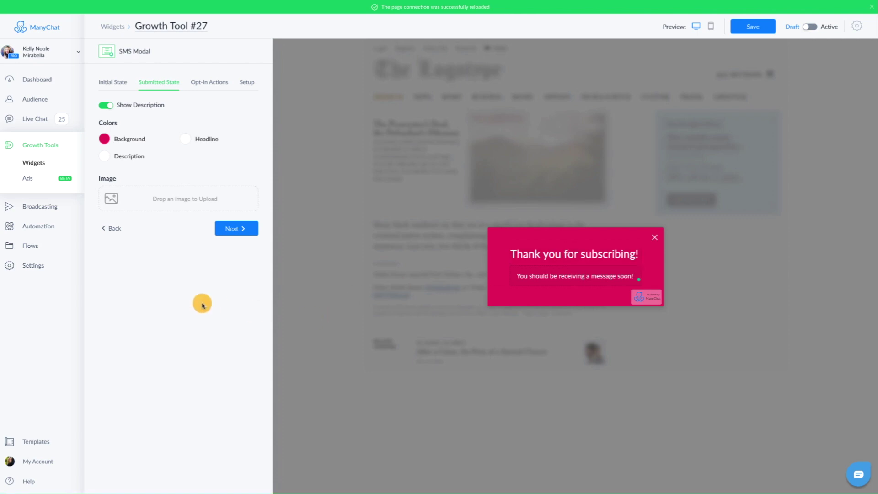
pyautogui.click(237, 227)
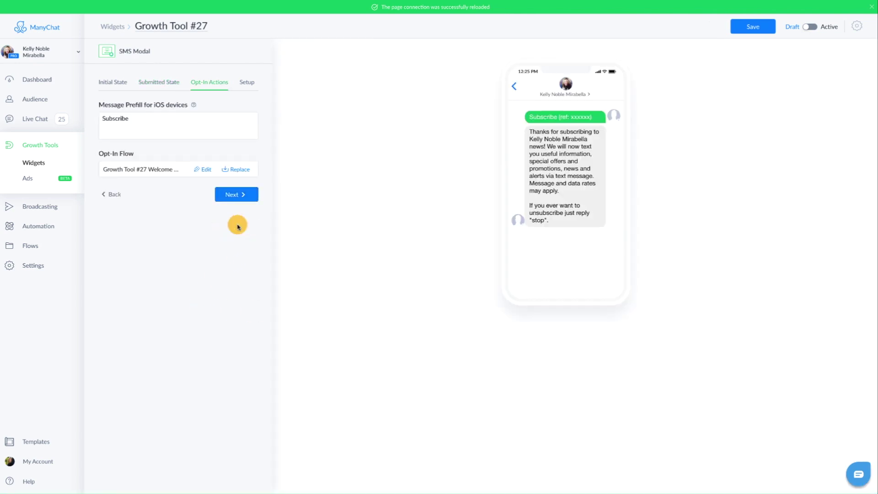
# Step: Leave the 'Subscribe' message prefill and opt-in flow unchanged and proceed to Setup
pyautogui.click(146, 119)
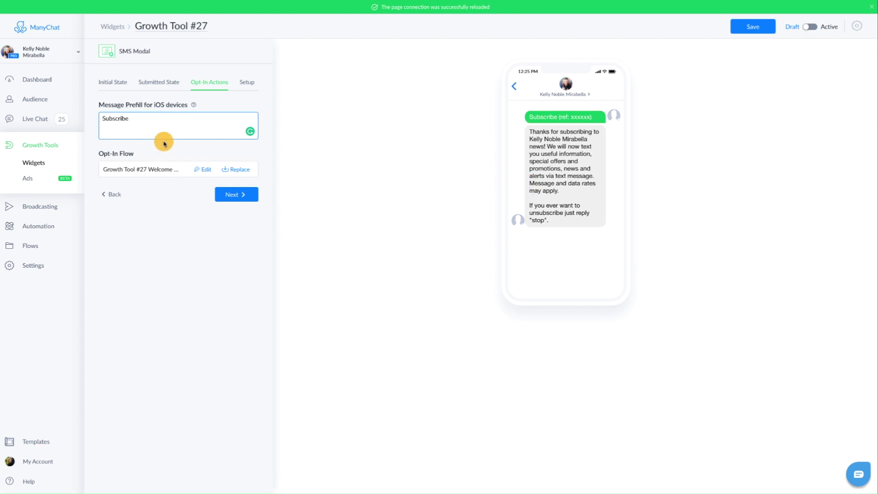
pyautogui.click(237, 196)
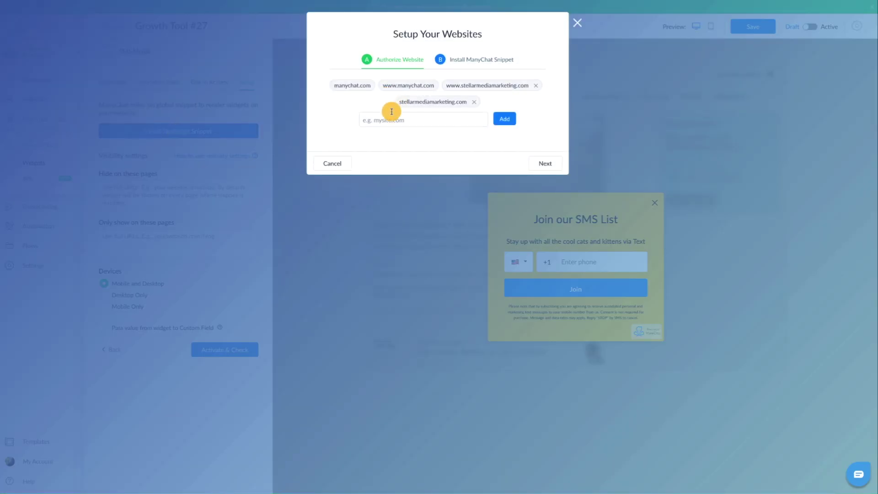
# Step: Copy the ManyChat snippet code from the Install ManyChat Snippet step, then close website setup
pyautogui.click(488, 60)
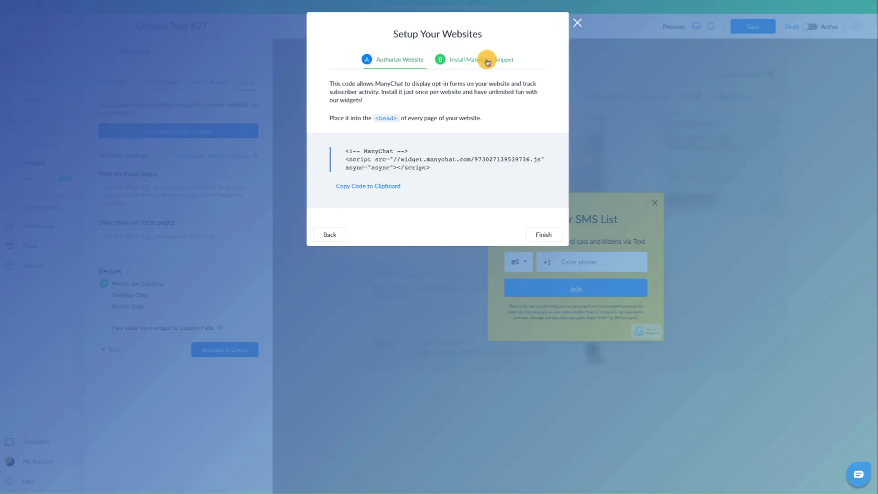
pyautogui.click(391, 185)
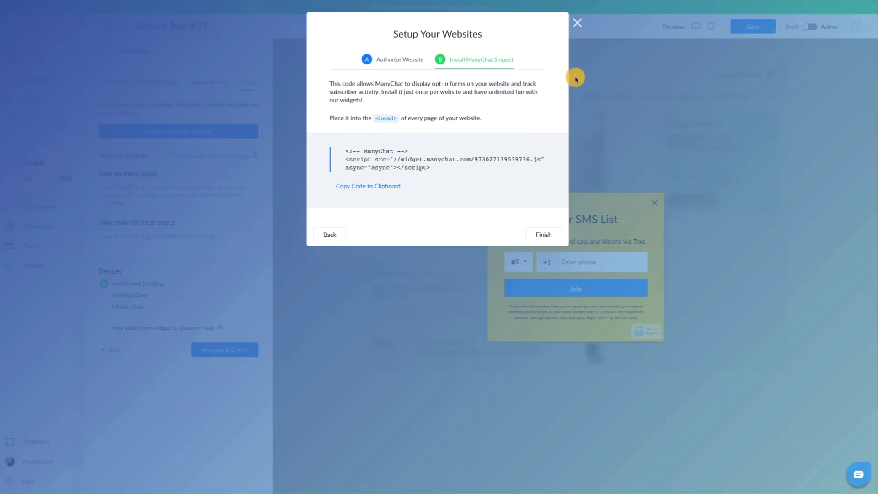
pyautogui.click(576, 24)
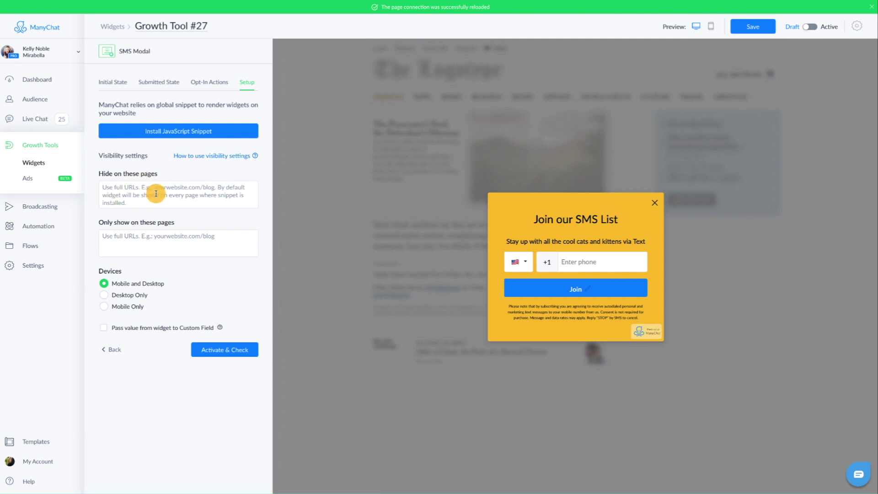
# Step: Start hide and show page lists, enable passing the value to a Custom Field, then Activate & Check
pyautogui.click(154, 194)
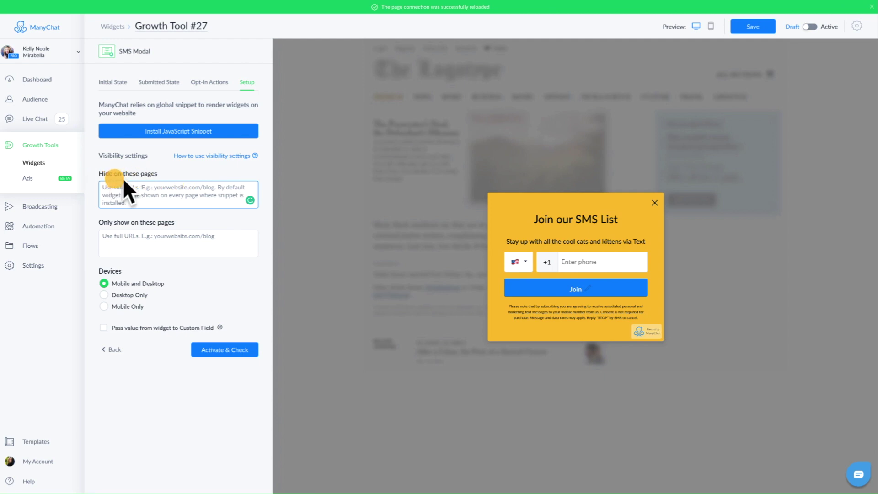
pyautogui.click(167, 236)
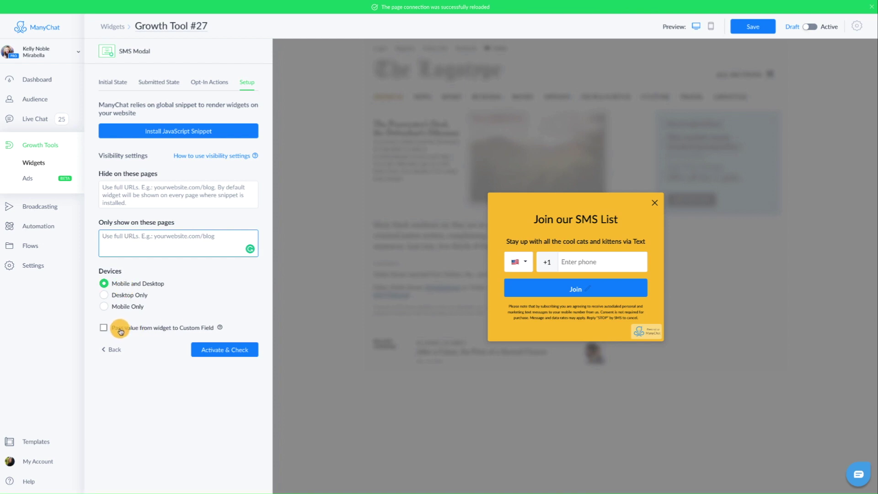
pyautogui.click(104, 328)
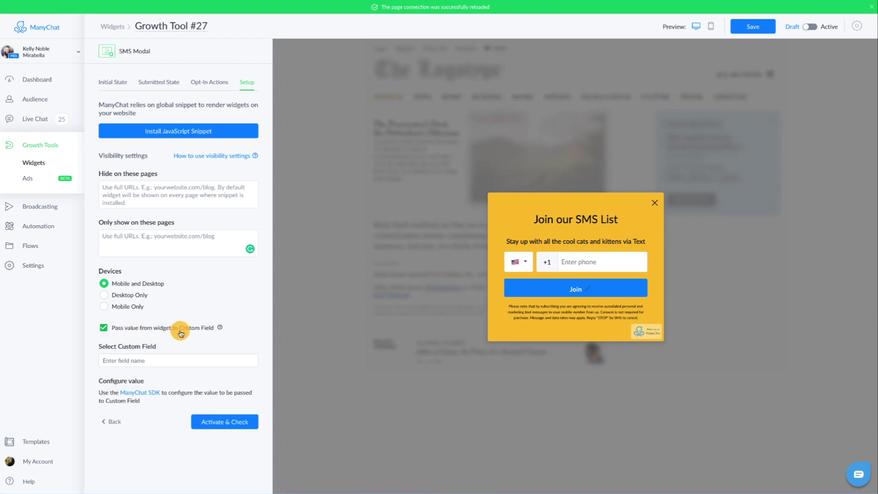
pyautogui.click(160, 360)
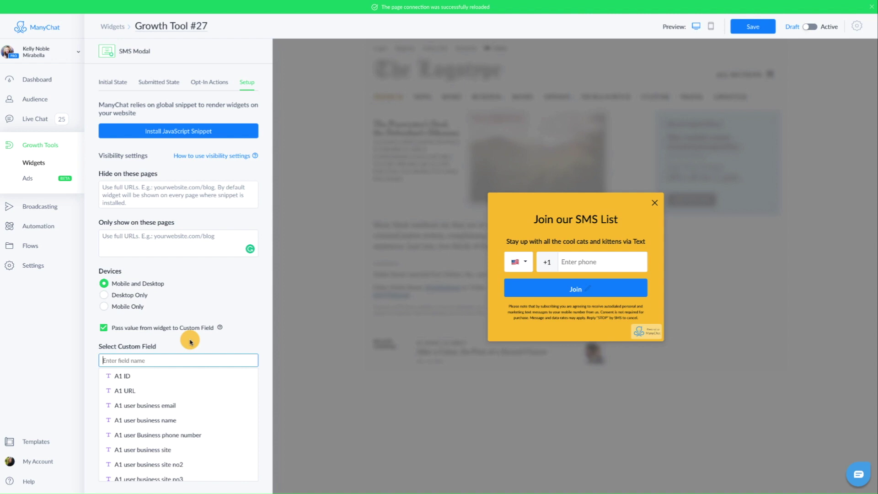
pyautogui.click(220, 333)
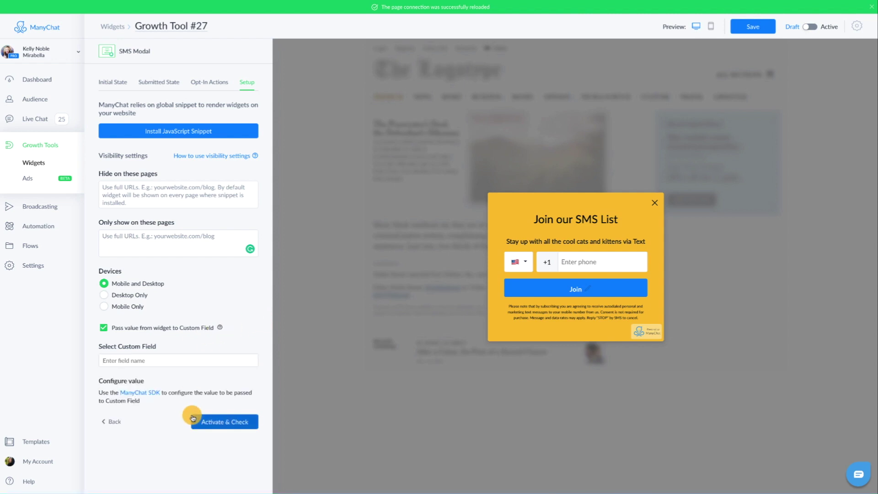
pyautogui.click(219, 425)
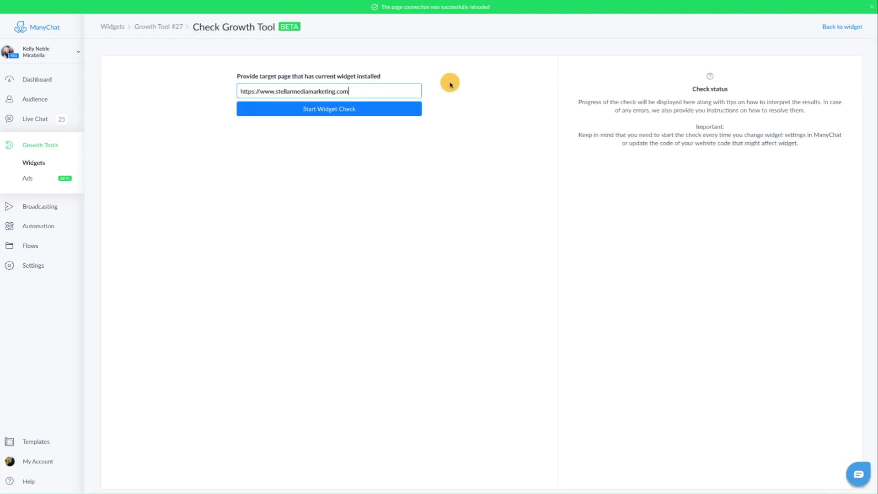
# Step: Start the widget check for Growth Tool #27 on stellarmediamarketing.com
pyautogui.click(290, 108)
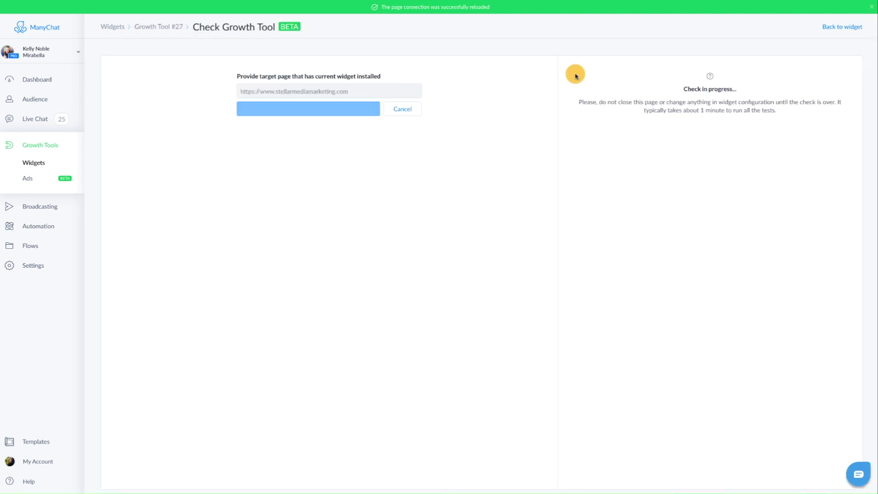